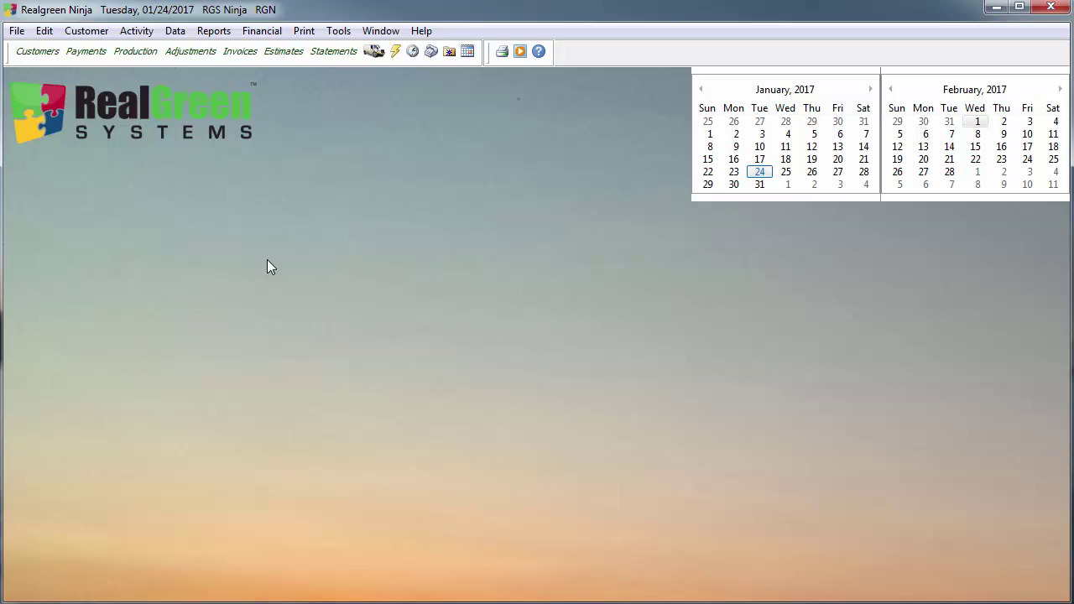
- Open the customer flag code setup and add a new flag named Example Marketing Flag
{"action": "left_click", "coordinate": [174, 31]}
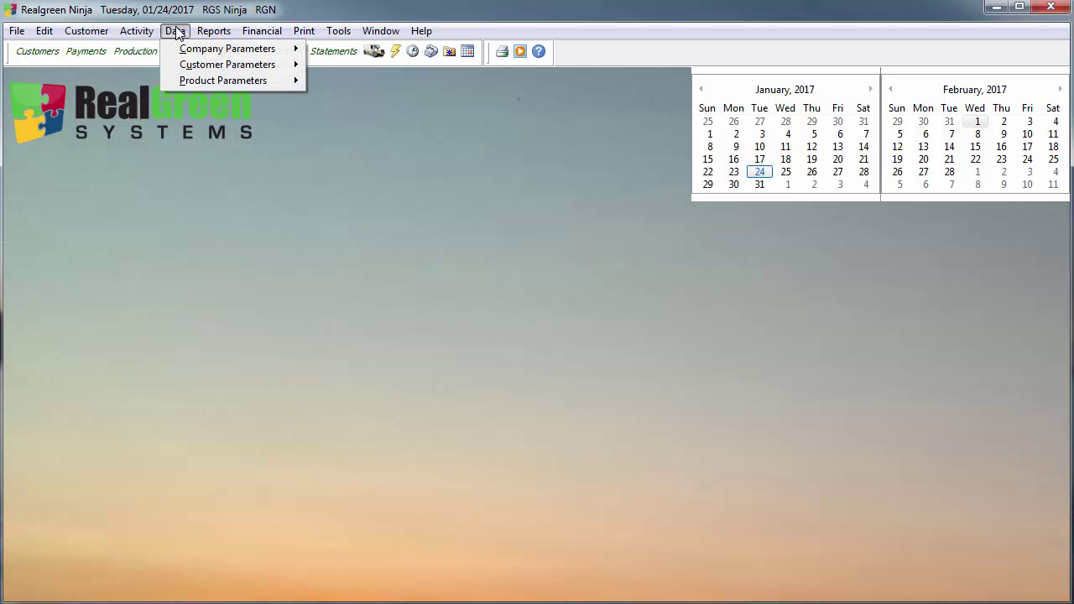
{"action": "mouse_move", "coordinate": [201, 67]}
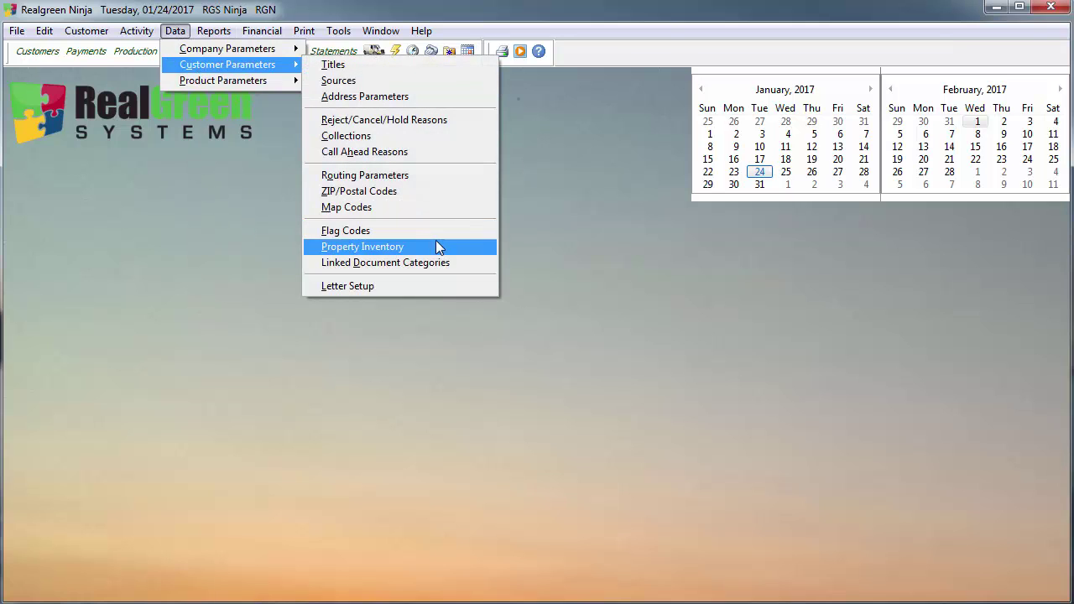
{"action": "left_click", "coordinate": [373, 232]}
{"action": "left_click", "coordinate": [550, 51]}
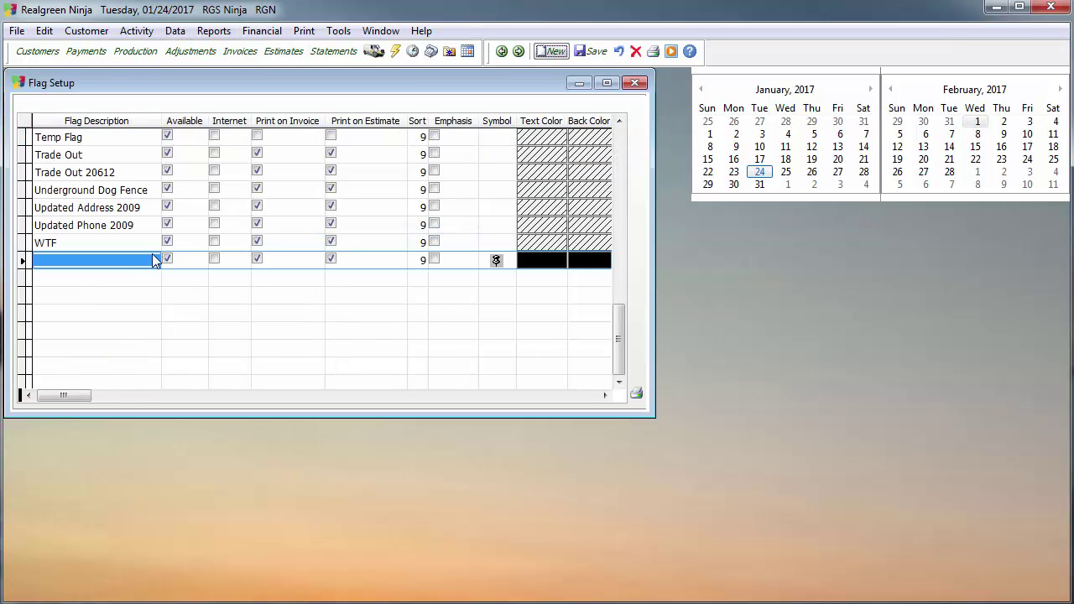
{"action": "left_click", "coordinate": [127, 260]}
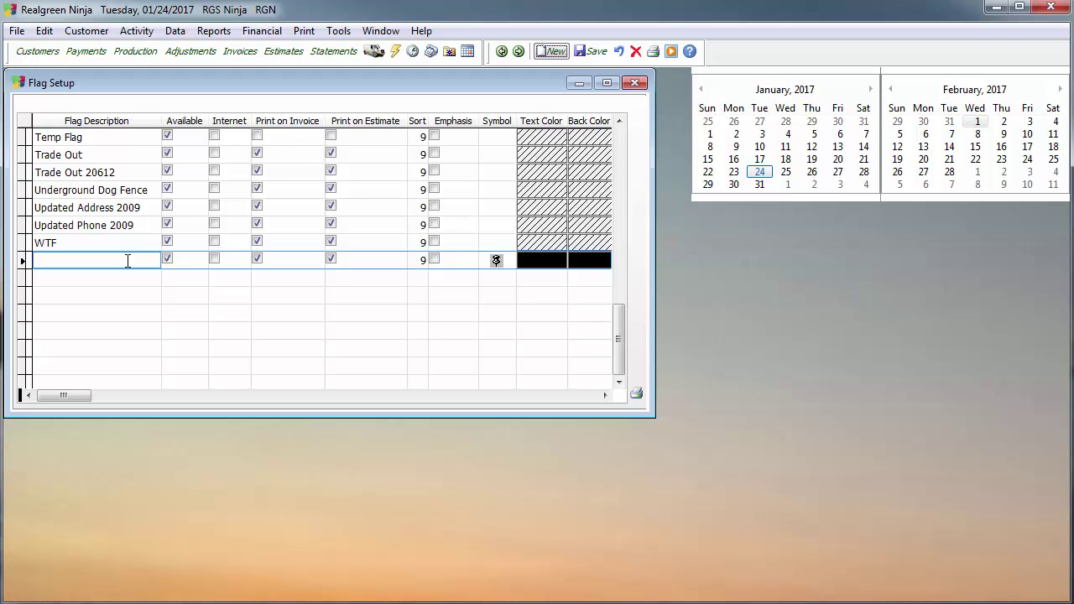
{"action": "type", "text": "Example Marketing Flag"}
- Turn off Print on Invoice and Print on Estimate for Example Marketing Flag, and save the flag setup
{"action": "left_click", "coordinate": [258, 260]}
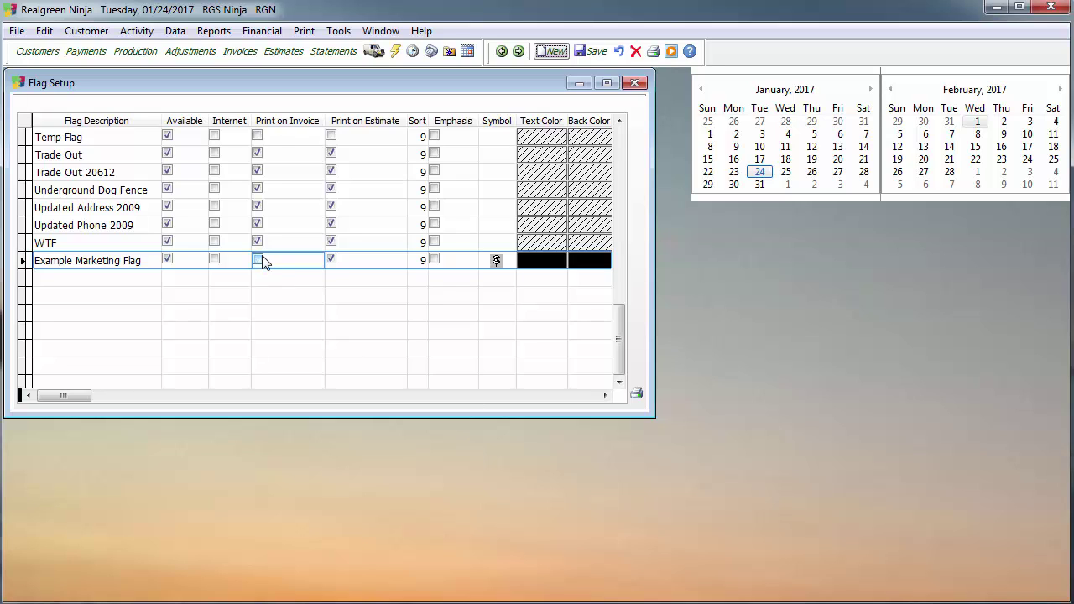
{"action": "left_click", "coordinate": [331, 260]}
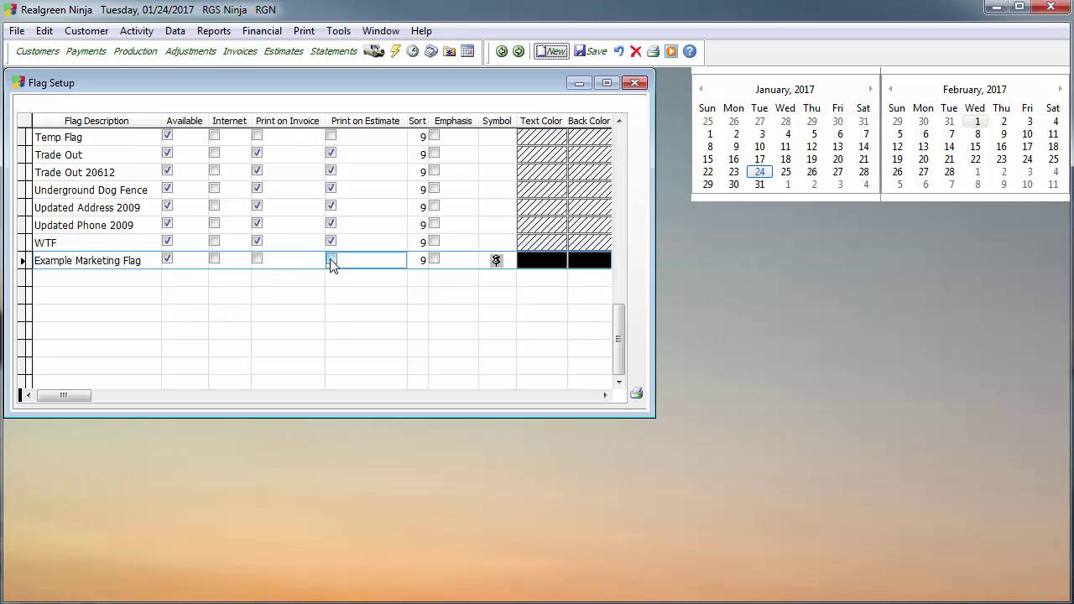
{"action": "left_click", "coordinate": [635, 82]}
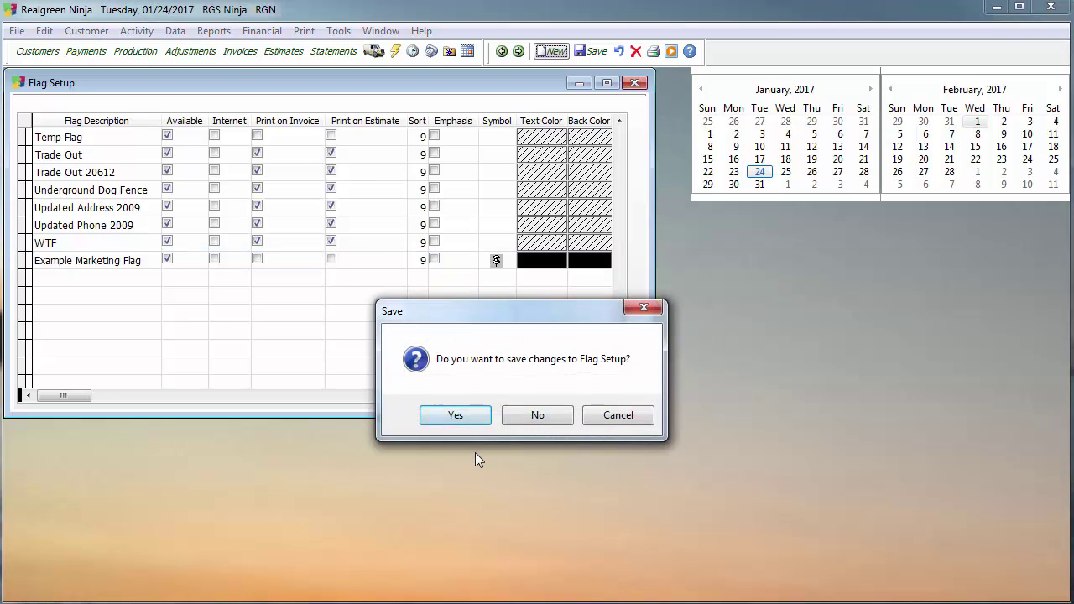
{"action": "left_click", "coordinate": [468, 416]}
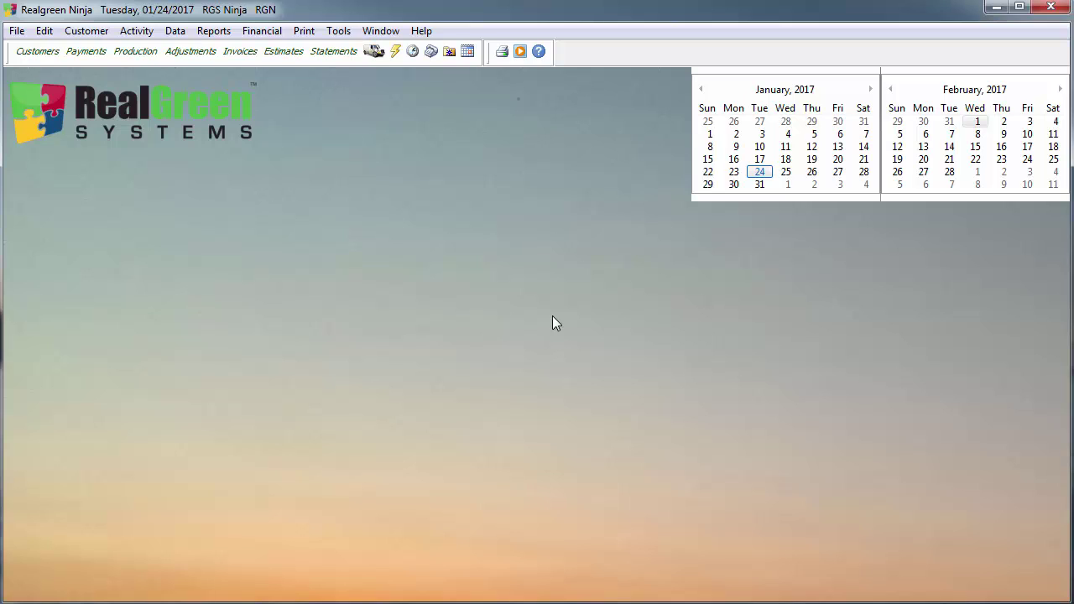
- Open the Customer List report, preview it for customers with Marketing status, and close the preview
{"action": "left_click", "coordinate": [213, 30]}
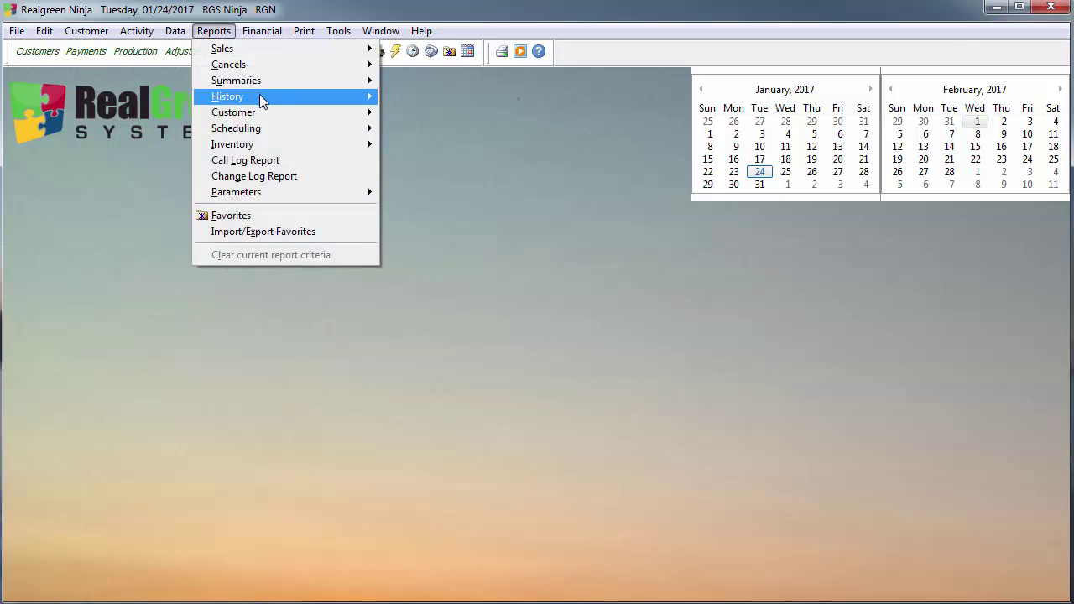
{"action": "mouse_move", "coordinate": [260, 115]}
{"action": "left_click", "coordinate": [388, 116]}
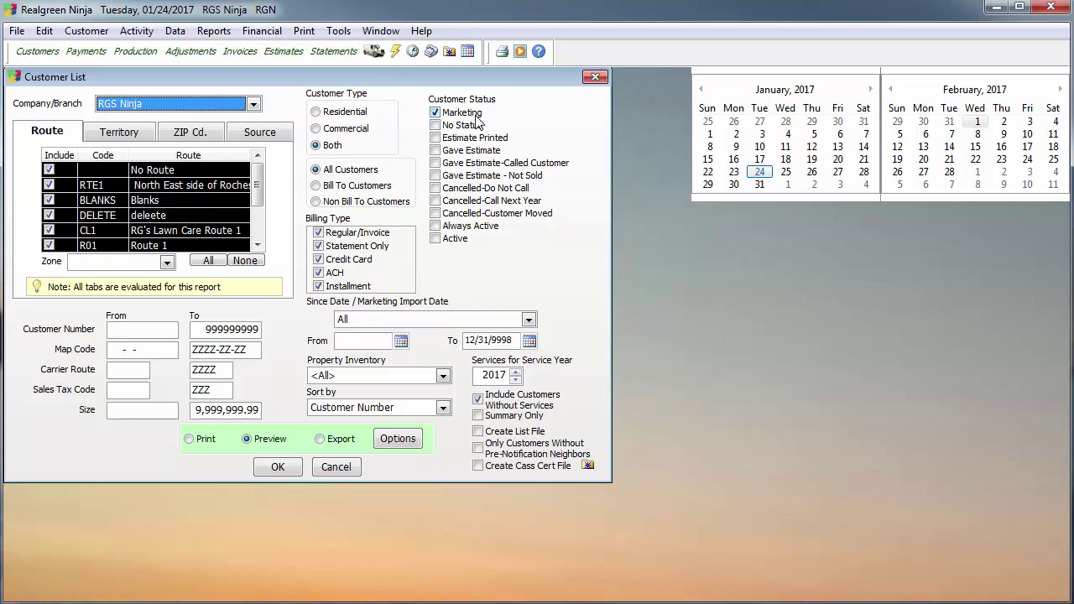
{"action": "left_click", "coordinate": [277, 467]}
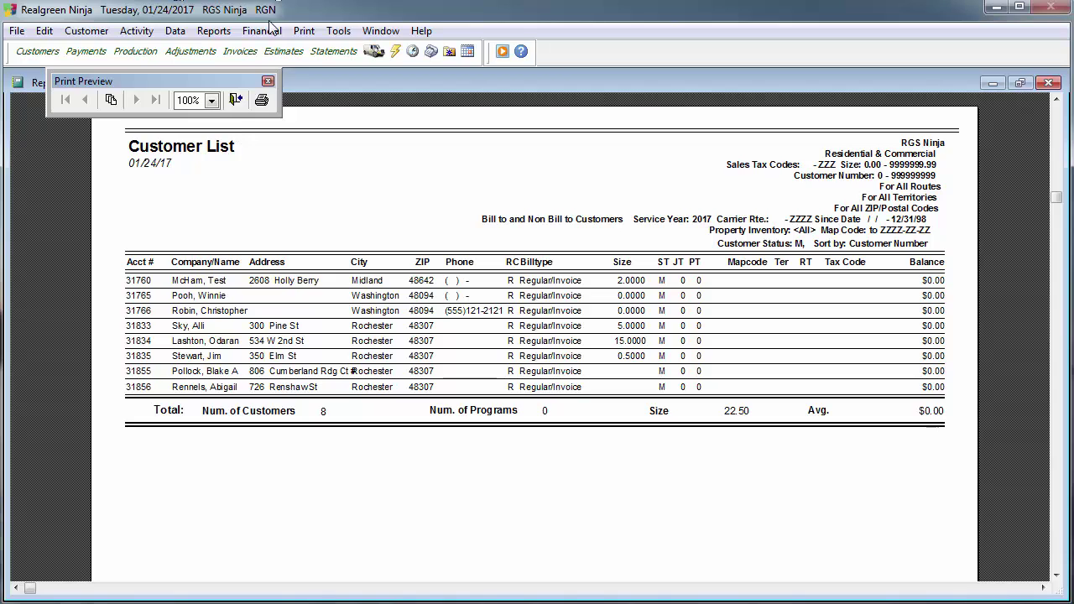
{"action": "left_click", "coordinate": [236, 100]}
- Show the Customer List's ZIP code filter and enable Filter by Routing Assistant in the report options
{"action": "left_click", "coordinate": [183, 136]}
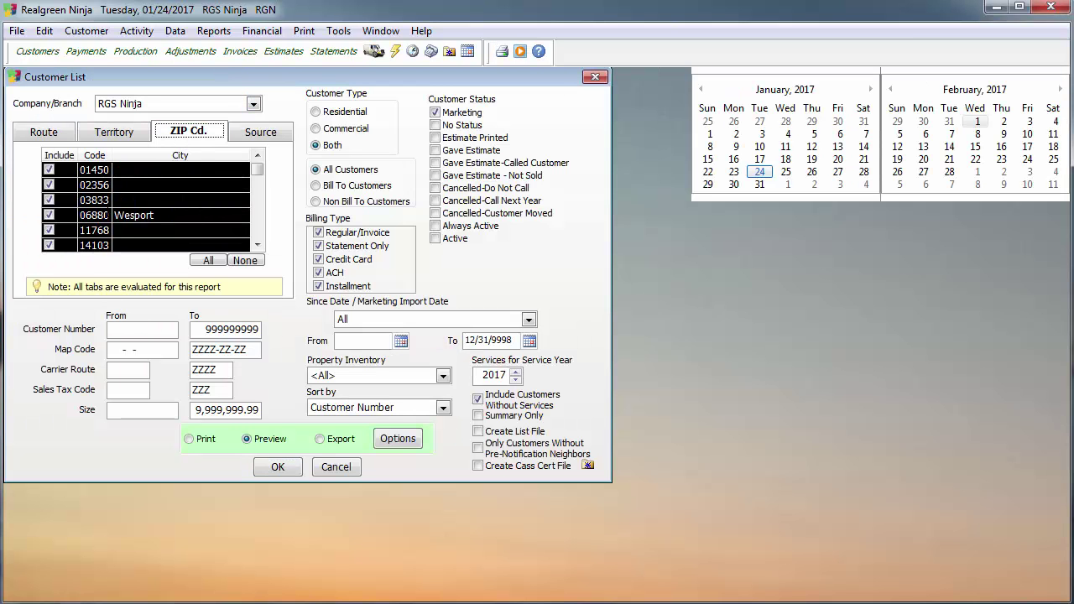
{"action": "left_click", "coordinate": [130, 330]}
{"action": "left_click", "coordinate": [128, 348]}
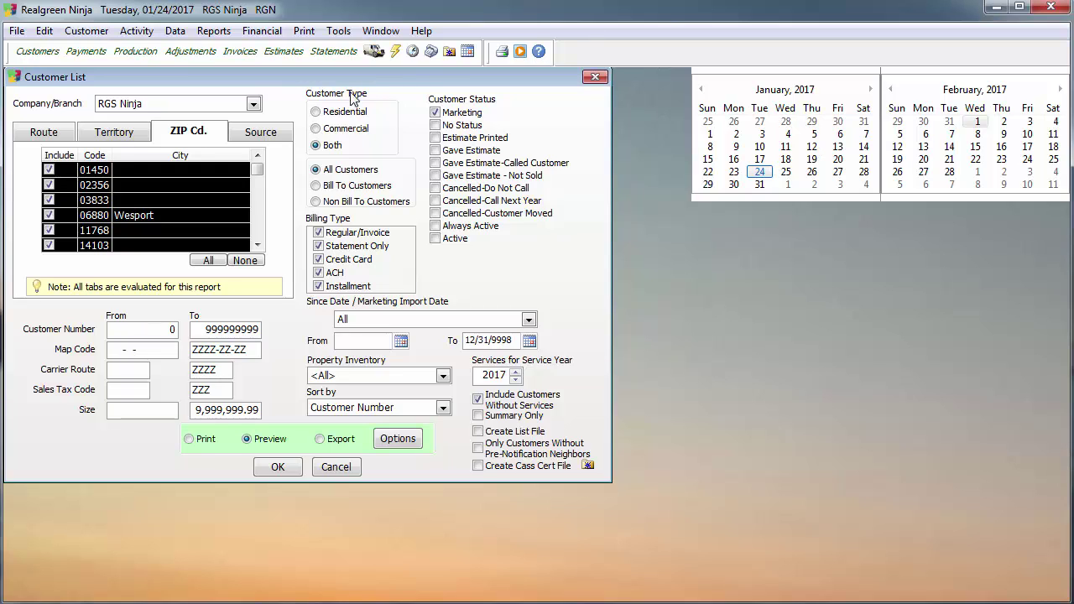
{"action": "left_click", "coordinate": [396, 437]}
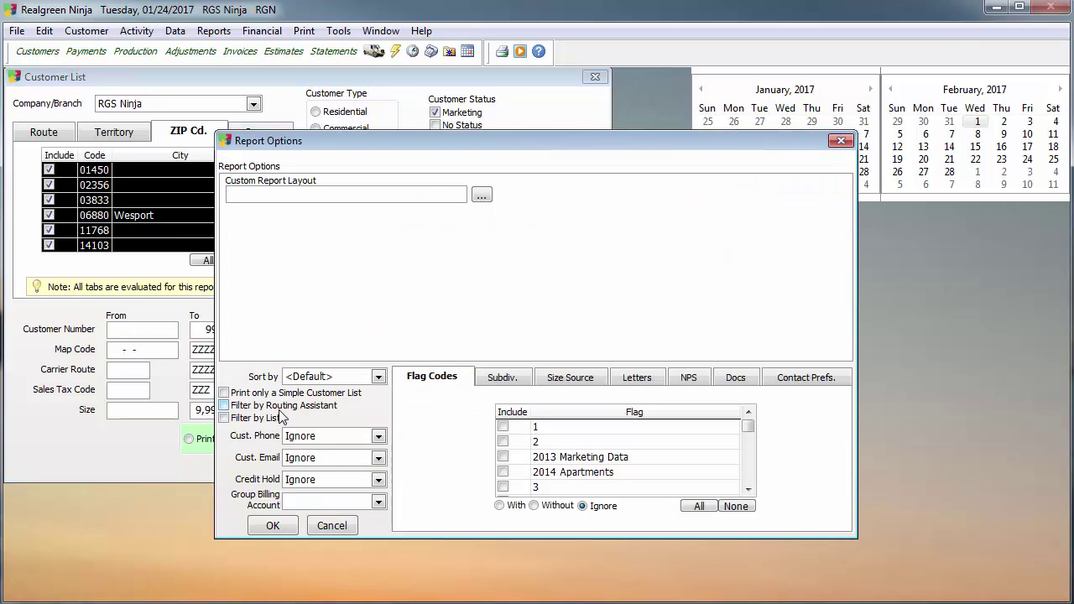
{"action": "left_click", "coordinate": [281, 406]}
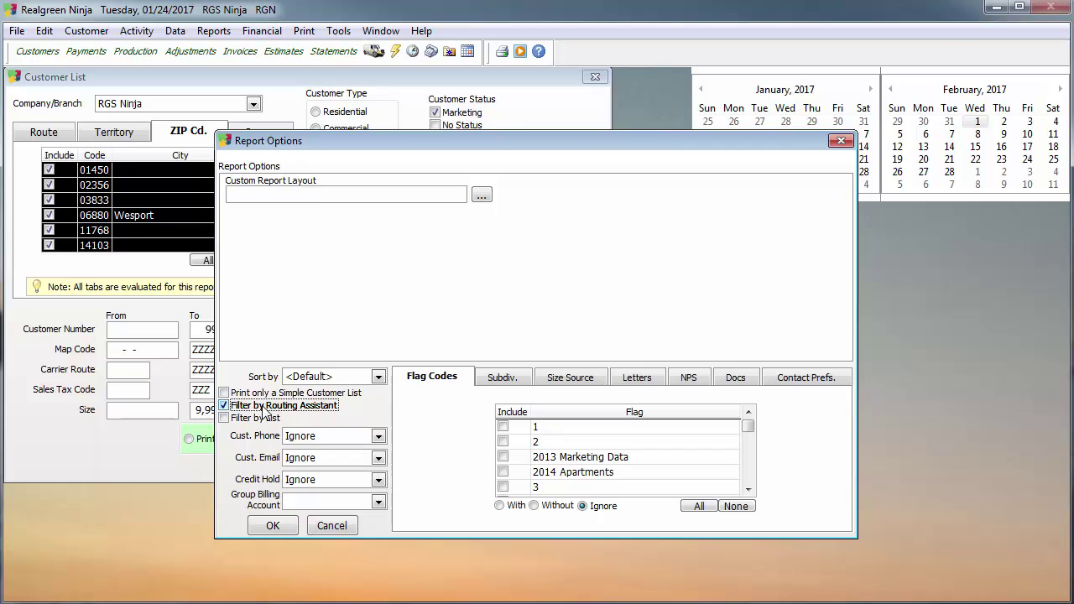
{"action": "left_click", "coordinate": [293, 527]}
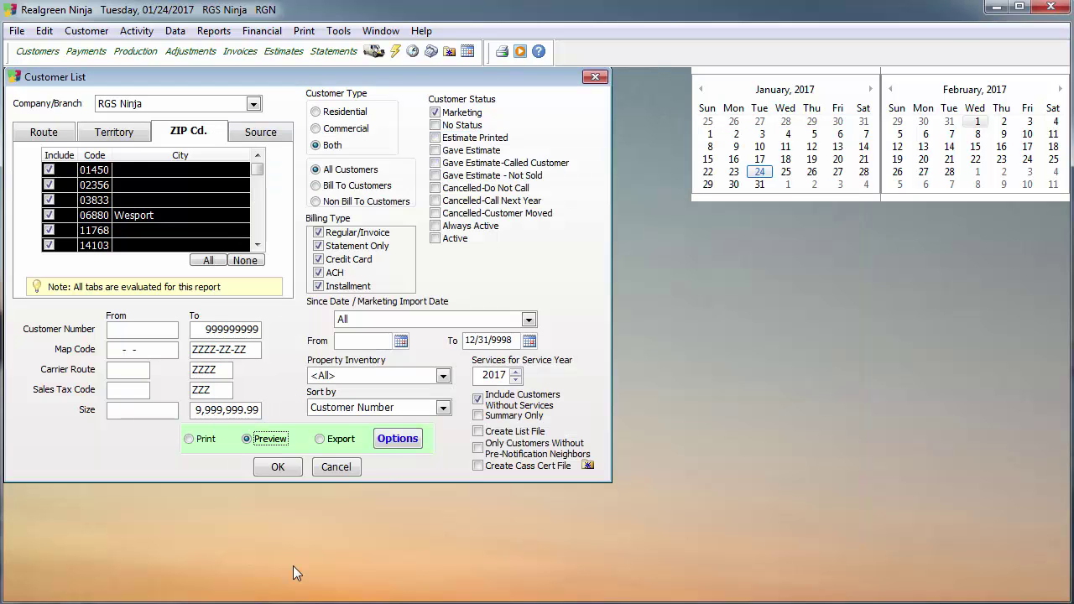
- Switch the Customer List output to Export and set the export type to Add/Remove Customer Flags
{"action": "left_click", "coordinate": [320, 438]}
{"action": "left_click", "coordinate": [397, 439]}
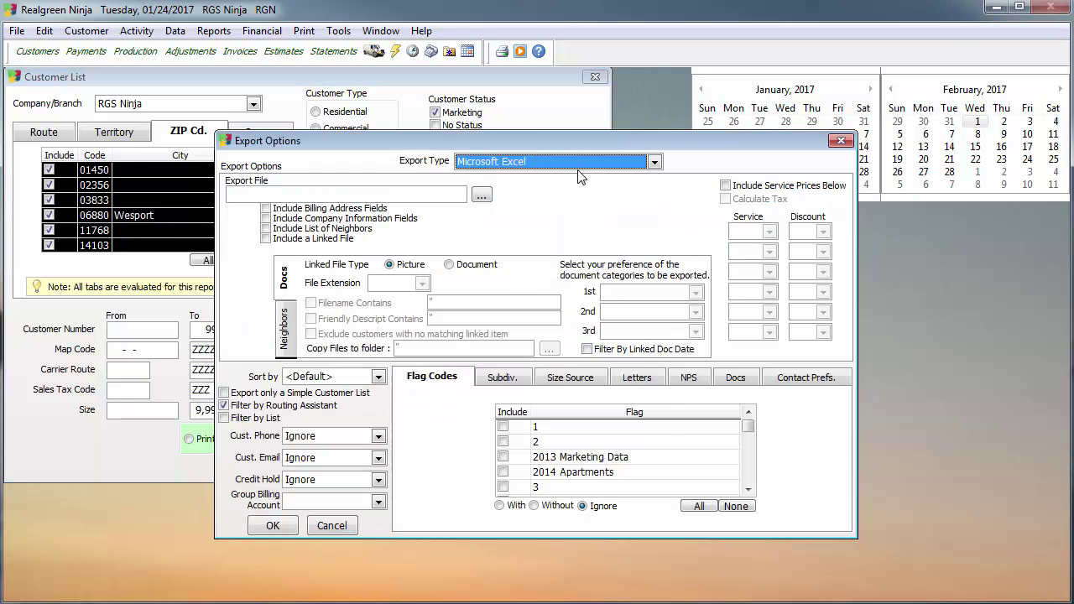
{"action": "left_click", "coordinate": [583, 163]}
{"action": "left_click", "coordinate": [565, 419]}
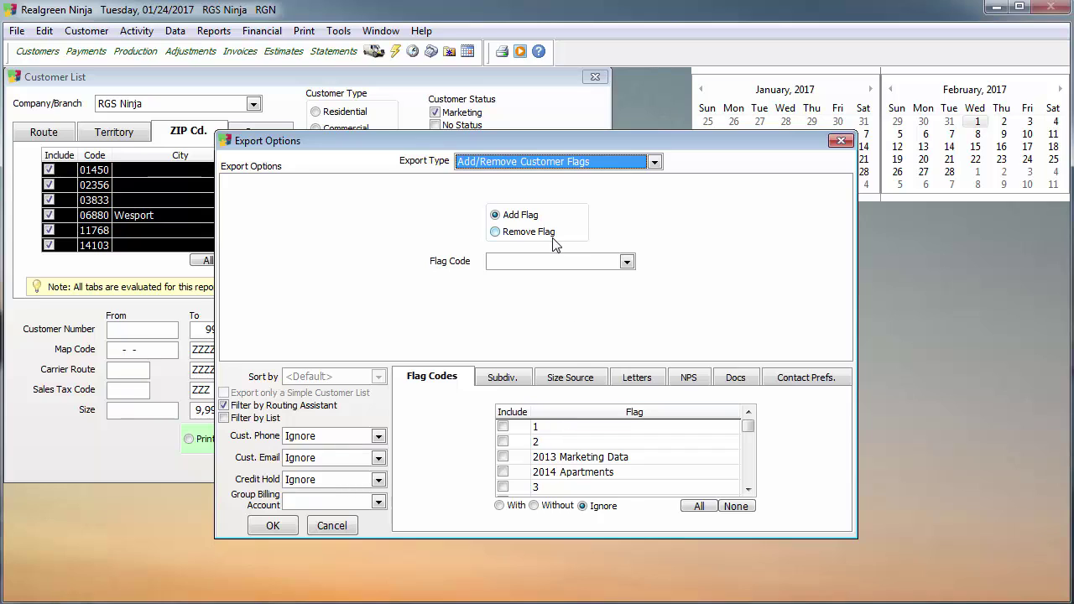
- Choose Example Marketing Flag as the flag code to add, and accept the export options
{"action": "left_click", "coordinate": [626, 261]}
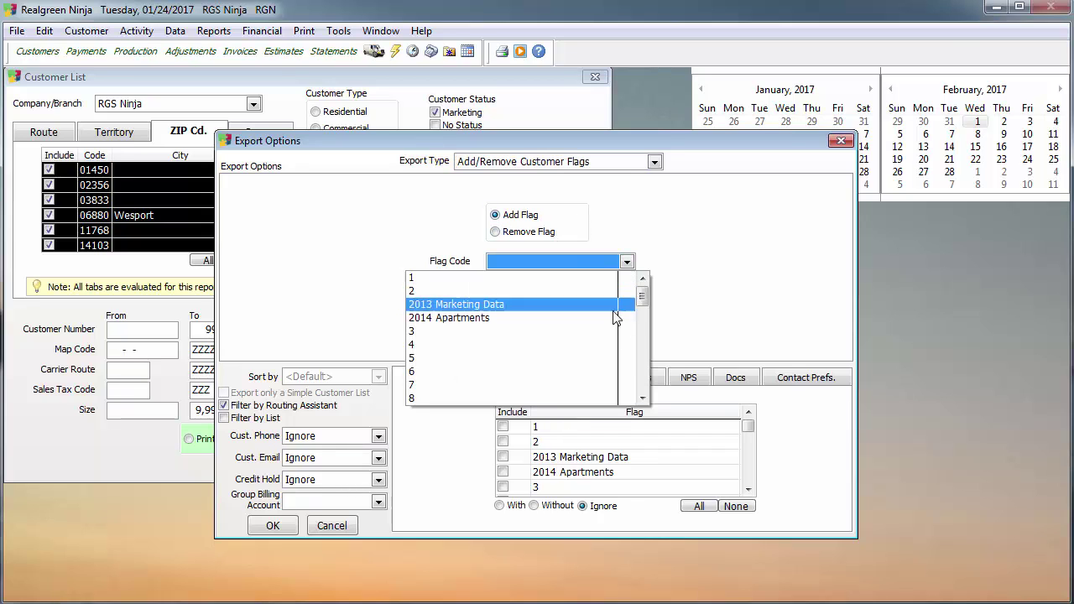
{"action": "scroll", "coordinate": [638, 352], "scroll_direction": "down", "scroll_amount": 2}
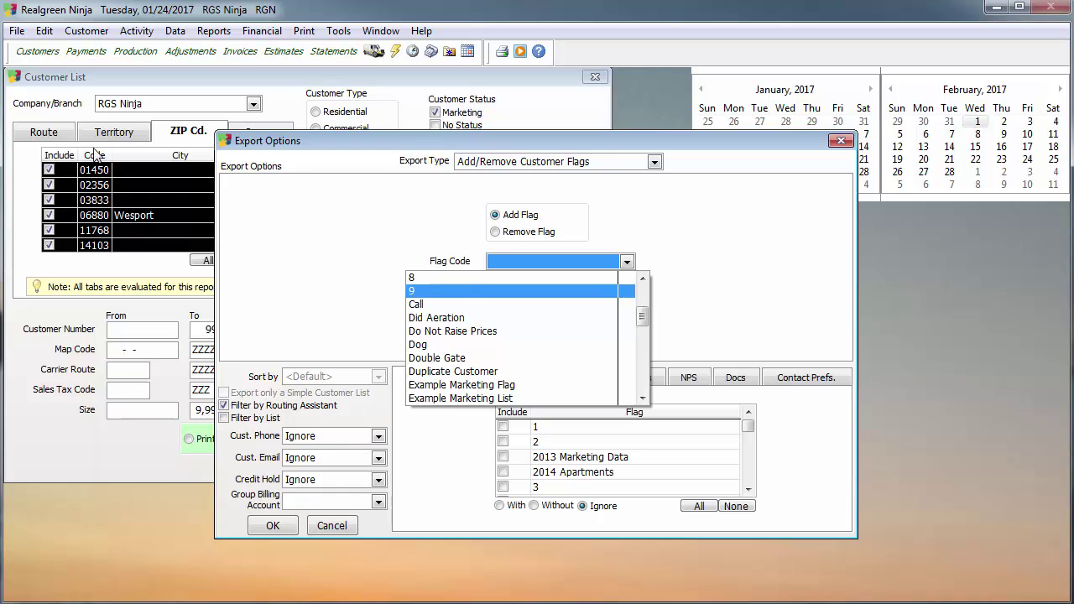
{"action": "scroll", "coordinate": [643, 399], "scroll_direction": "down", "scroll_amount": 6}
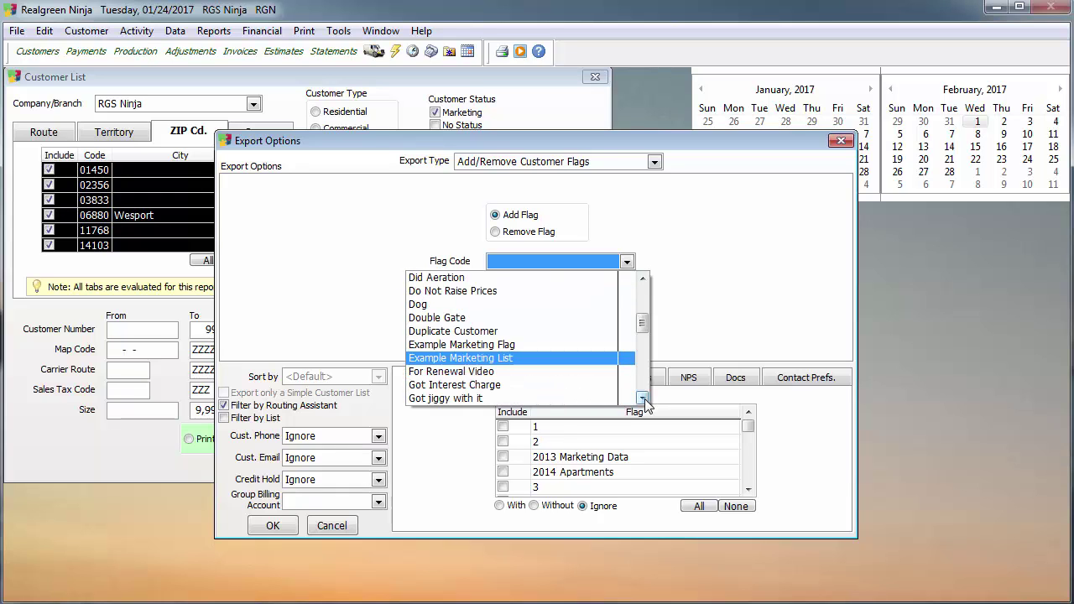
{"action": "scroll", "coordinate": [645, 406], "scroll_direction": "down", "scroll_amount": 9}
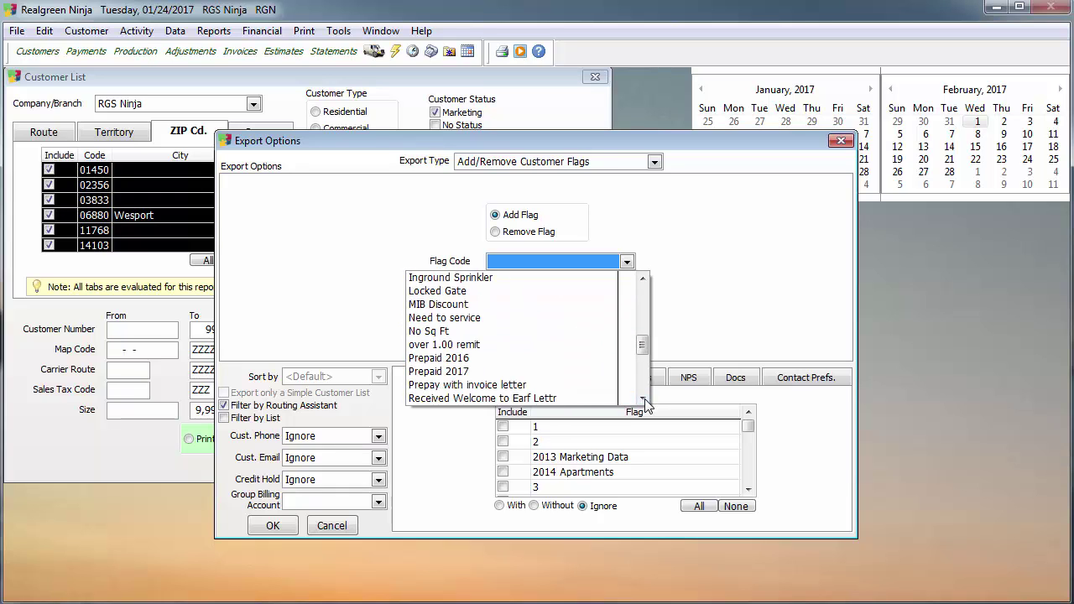
{"action": "scroll", "coordinate": [645, 406], "scroll_direction": "down", "scroll_amount": 3}
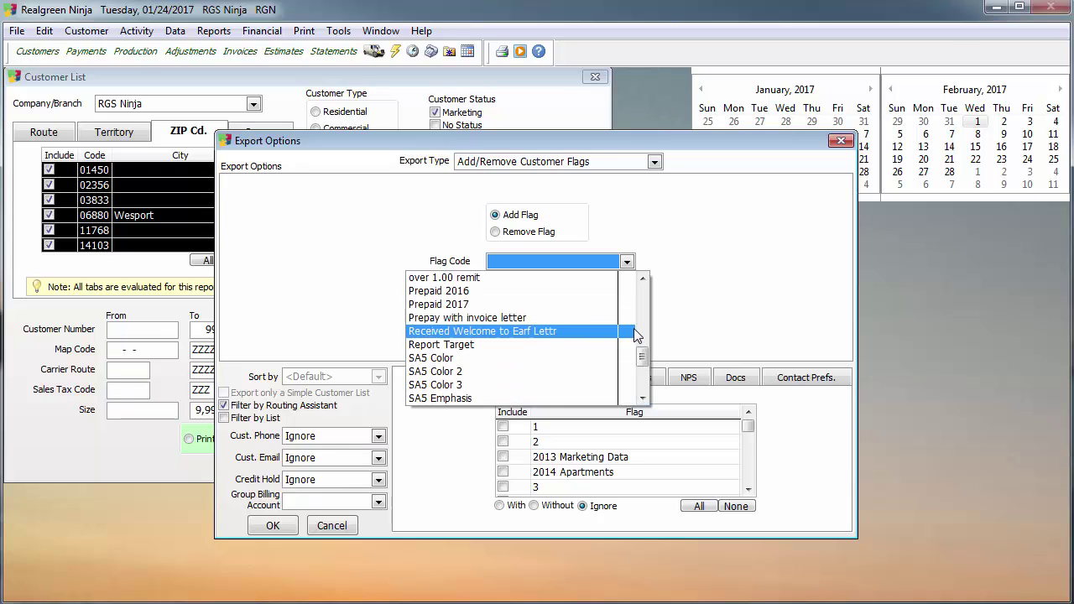
{"action": "scroll", "coordinate": [644, 278], "scroll_direction": "up", "scroll_amount": 9}
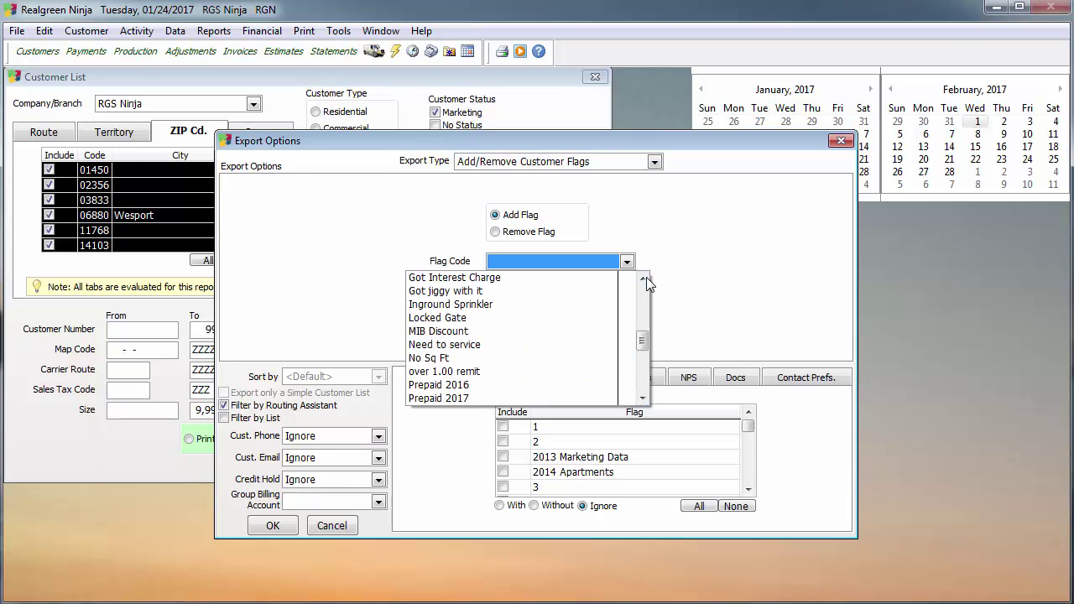
{"action": "scroll", "coordinate": [646, 277], "scroll_direction": "up", "scroll_amount": 2}
{"action": "left_click", "coordinate": [575, 302]}
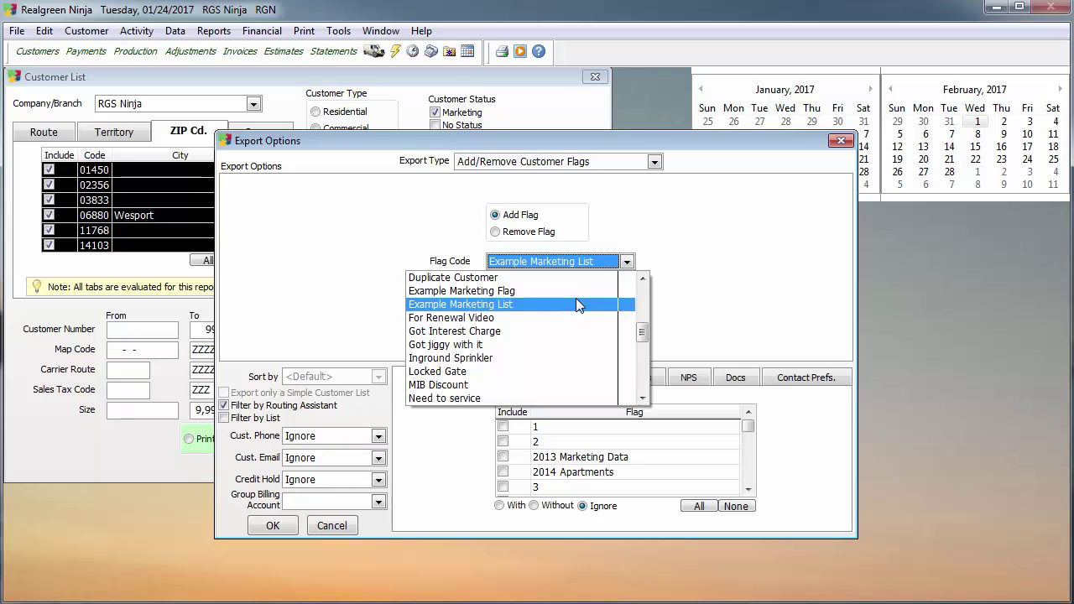
{"action": "left_click", "coordinate": [626, 262]}
{"action": "scroll", "coordinate": [570, 282], "scroll_direction": "up", "scroll_amount": 1}
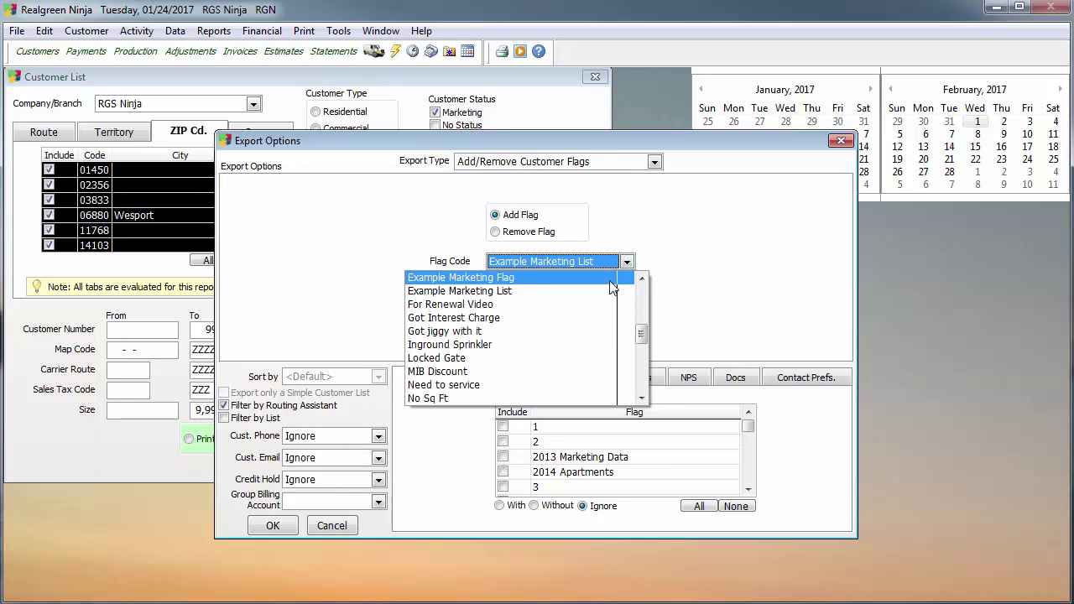
{"action": "left_click", "coordinate": [567, 283]}
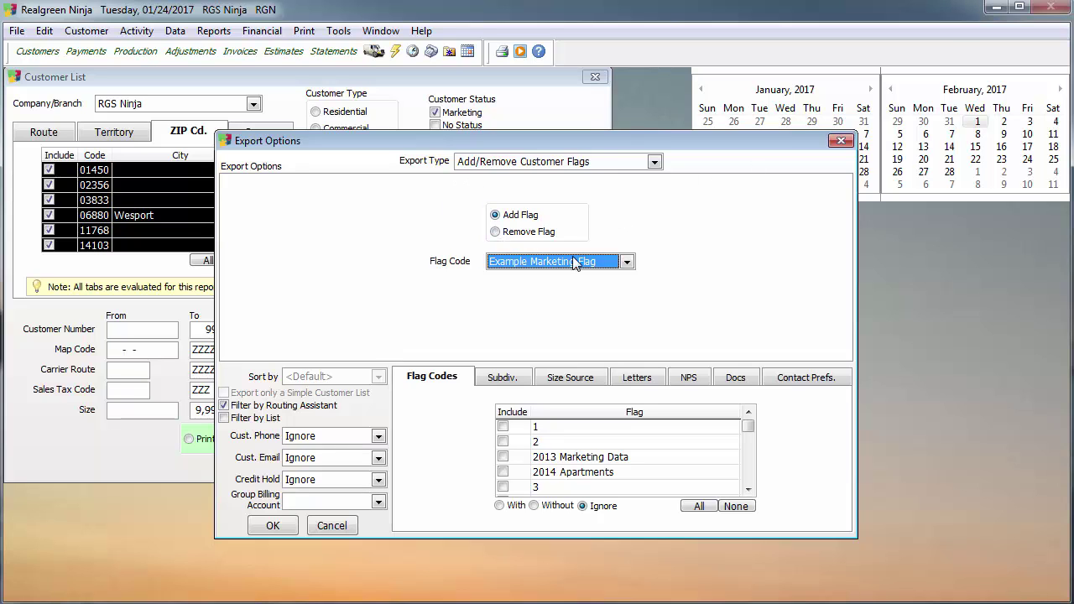
{"action": "left_click", "coordinate": [274, 527]}
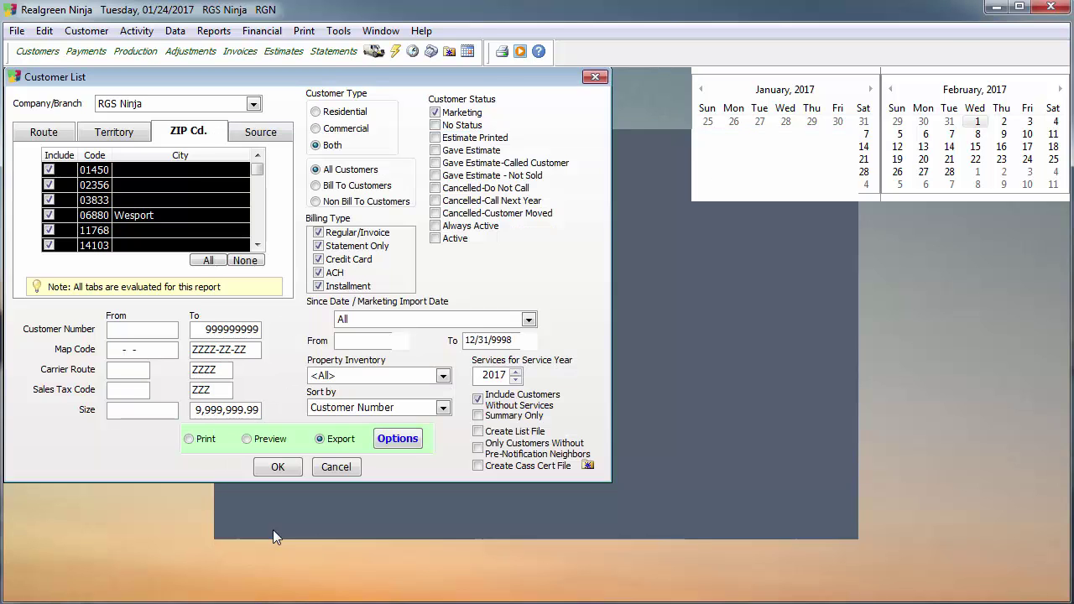
- Run the export, outline the marketing customers at Midland and Rochester on the map, and add the flag to them
{"action": "left_click", "coordinate": [282, 471]}
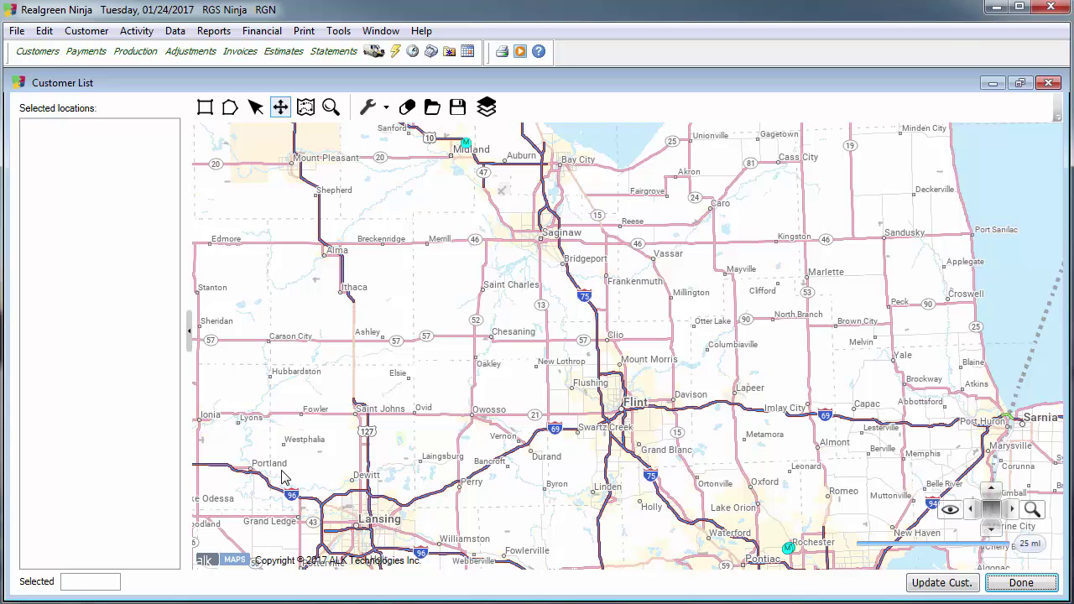
{"action": "left_click", "coordinate": [230, 107]}
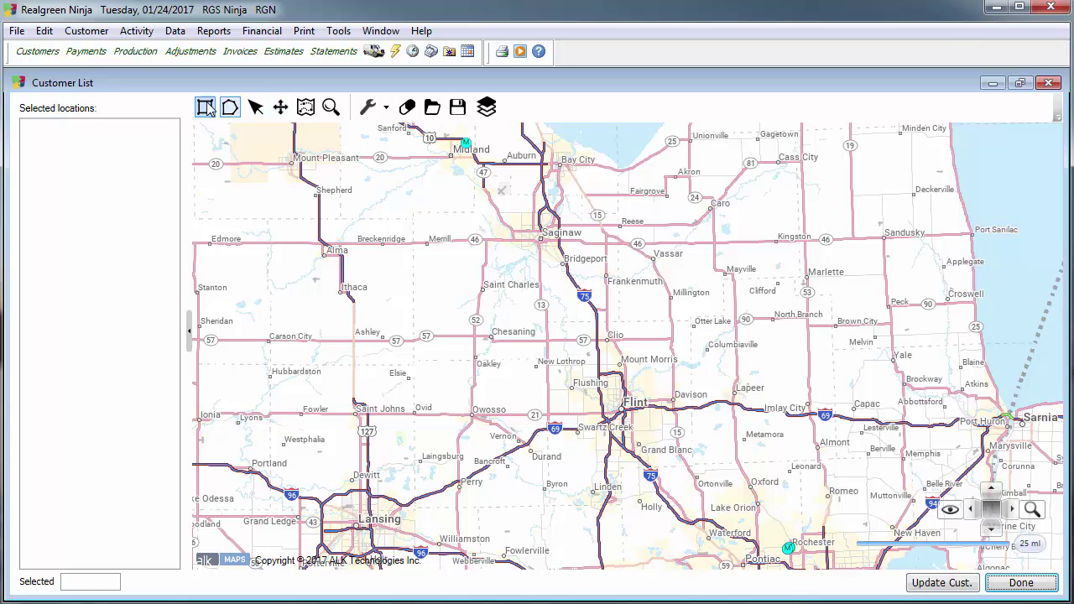
{"action": "mouse_move", "coordinate": [468, 139]}
{"action": "left_mouse_down"}
{"action": "mouse_move", "coordinate": [438, 218]}
{"action": "mouse_move", "coordinate": [460, 138]}
{"action": "left_mouse_up"}
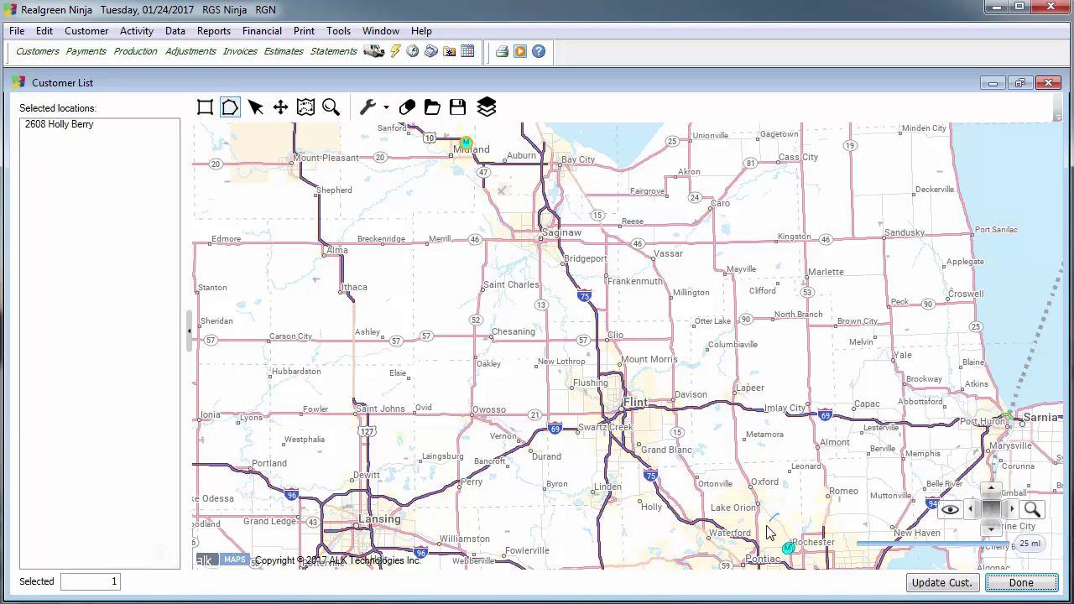
{"action": "mouse_move", "coordinate": [766, 533]}
{"action": "left_mouse_down"}
{"action": "mouse_move", "coordinate": [785, 573]}
{"action": "mouse_move", "coordinate": [793, 555]}
{"action": "mouse_move", "coordinate": [773, 514]}
{"action": "left_mouse_up"}
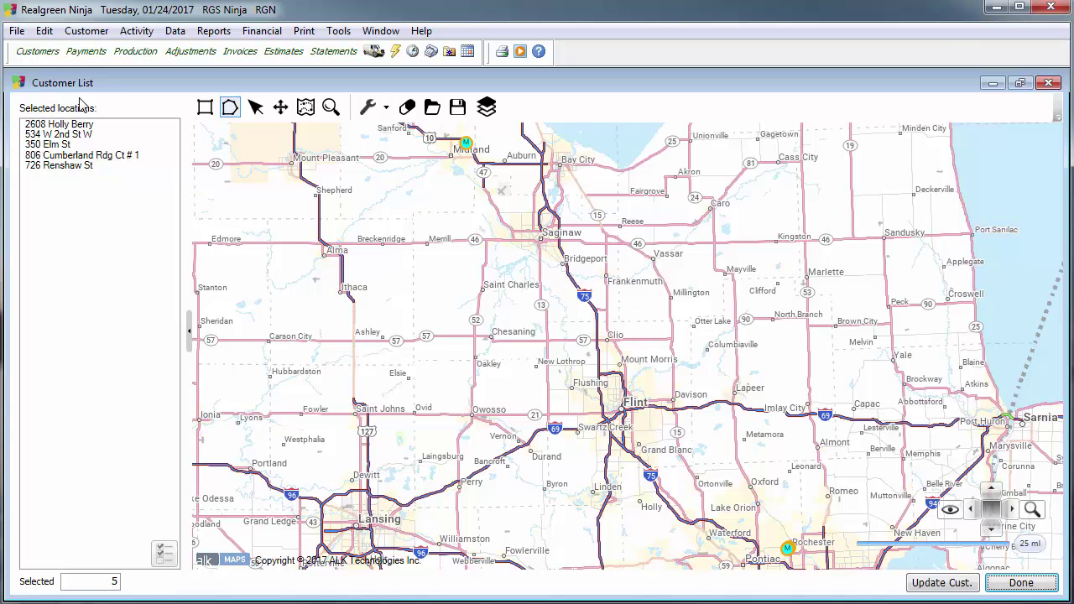
{"action": "left_click", "coordinate": [1021, 583]}
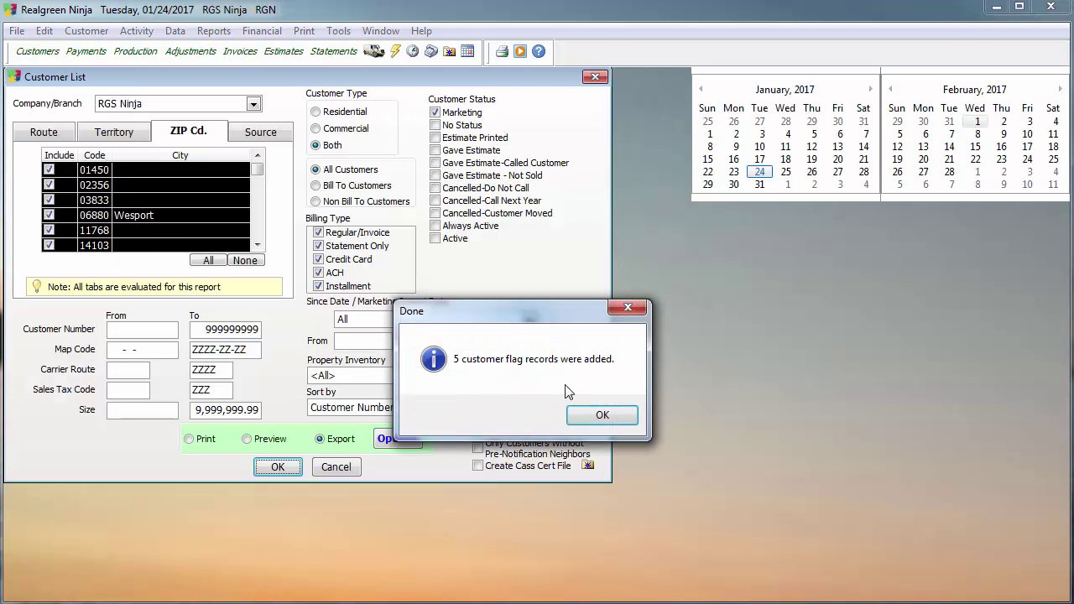
{"action": "left_click", "coordinate": [600, 414]}
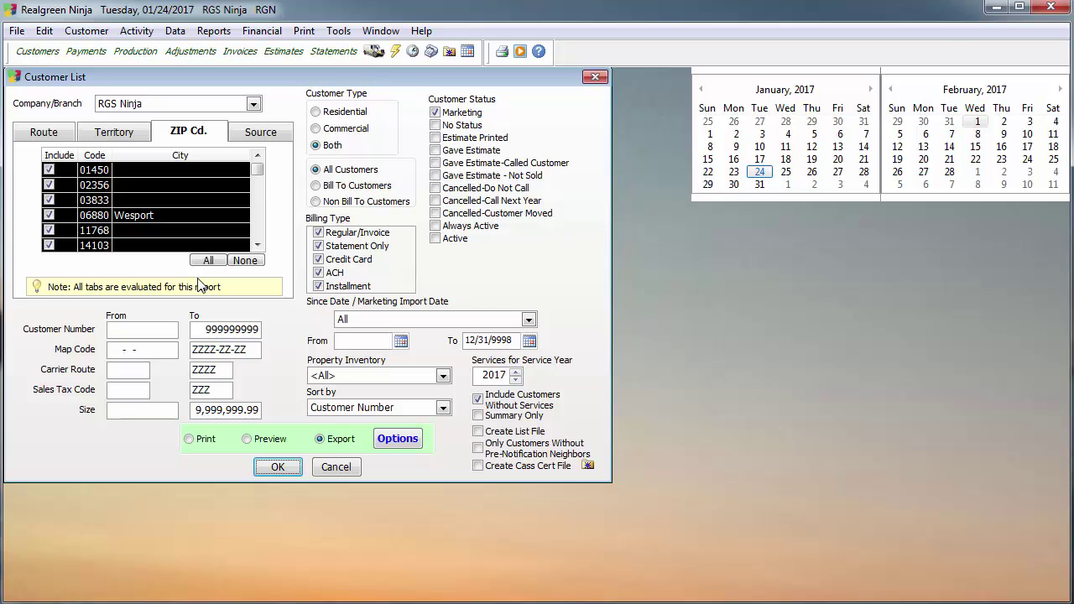
- Review and accept the Add/Remove Customer Flags export options, and run the Customer List export again
{"action": "left_click", "coordinate": [399, 444]}
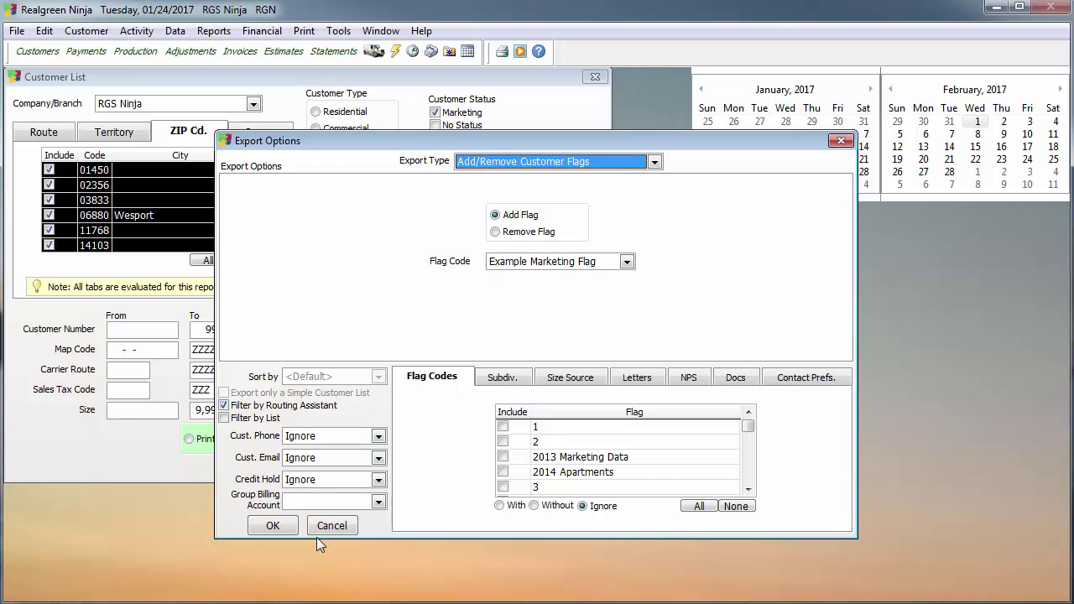
{"action": "left_click", "coordinate": [272, 525]}
{"action": "left_click", "coordinate": [334, 443]}
{"action": "left_click", "coordinate": [273, 525]}
{"action": "left_click", "coordinate": [277, 467]}
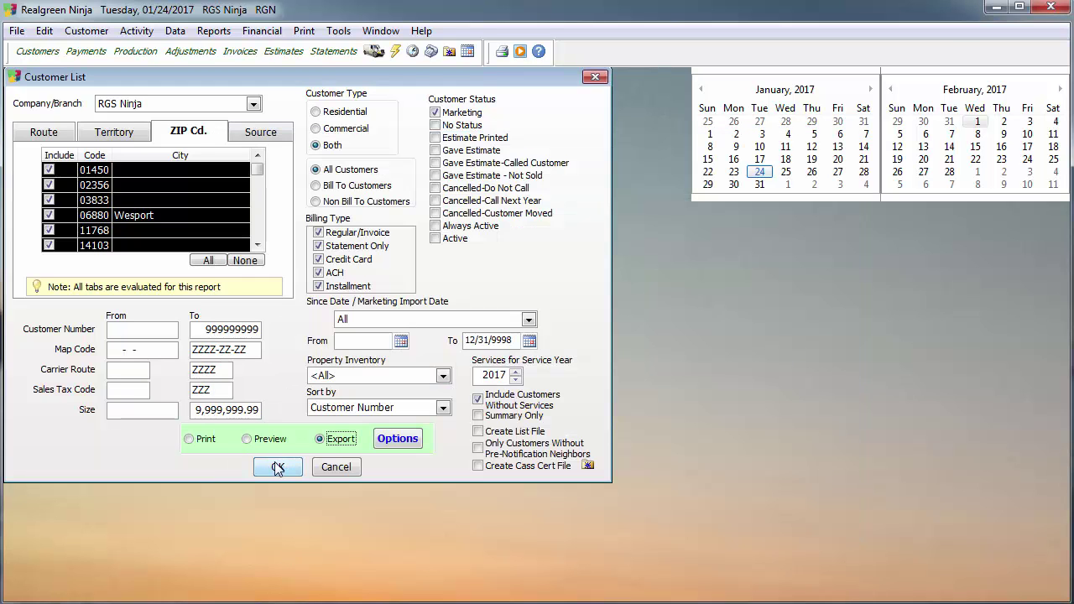